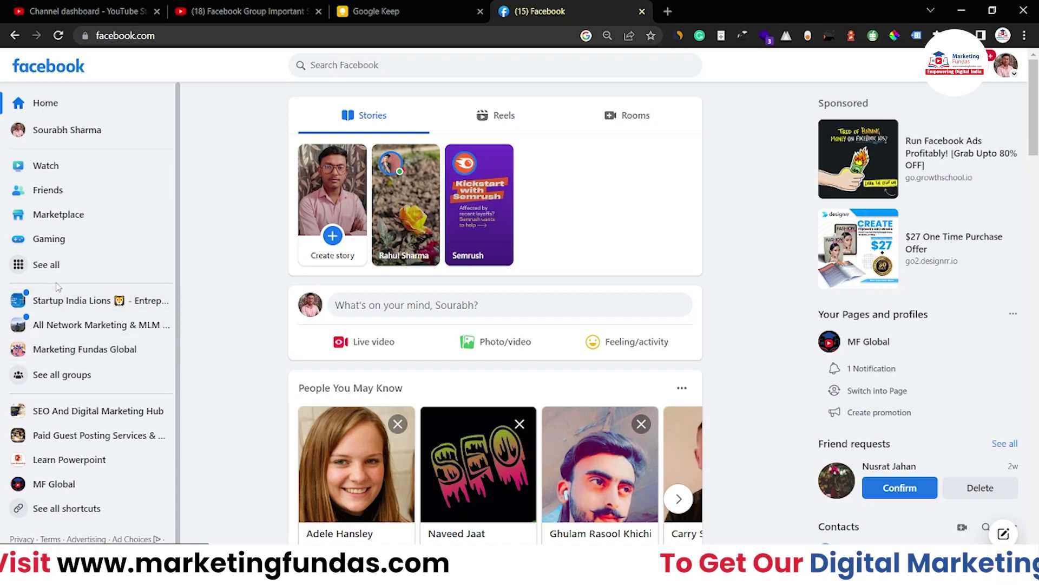
- Open the Marketing Fundas Global group from the full list of managed and joined groups
click(61, 382)
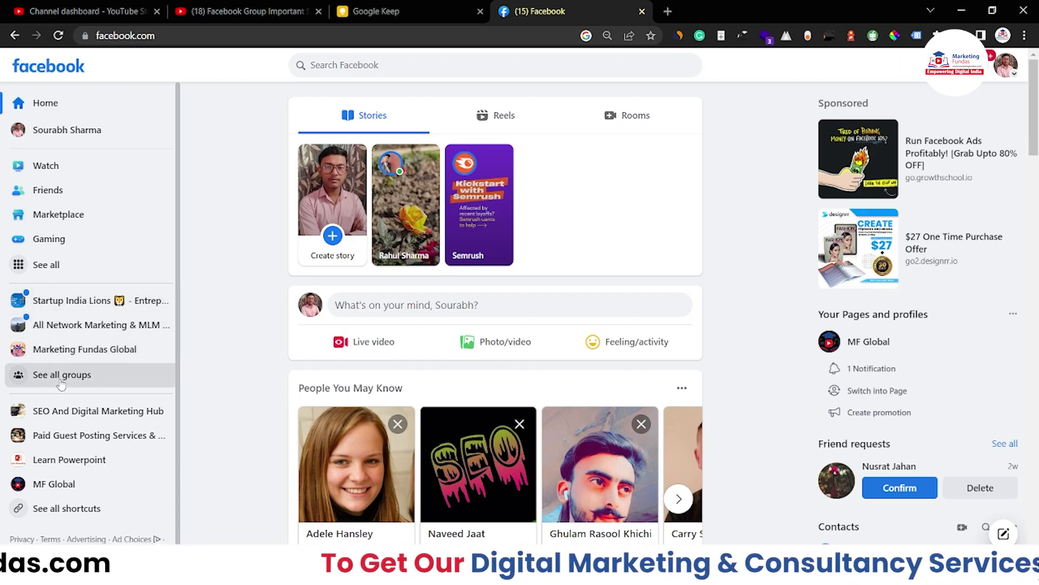
scroll(157, 282, down, 2)
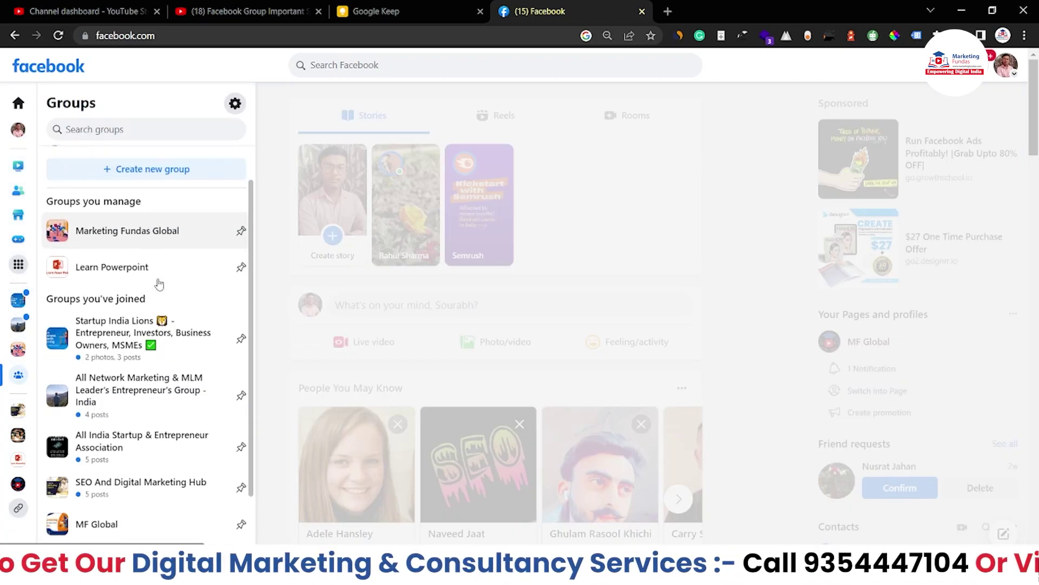
scroll(141, 337, up, 2)
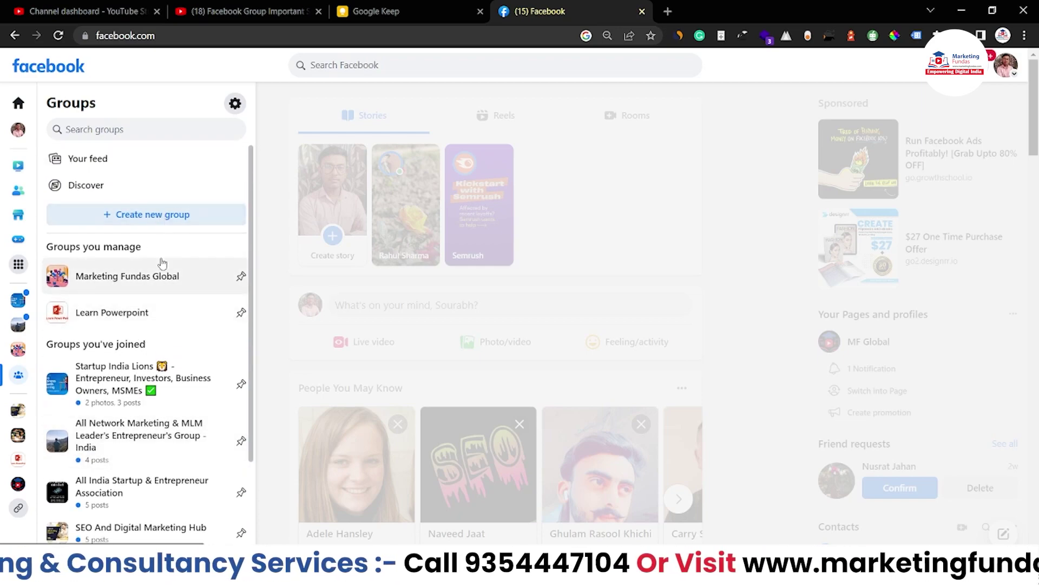
scroll(163, 296, down, 2)
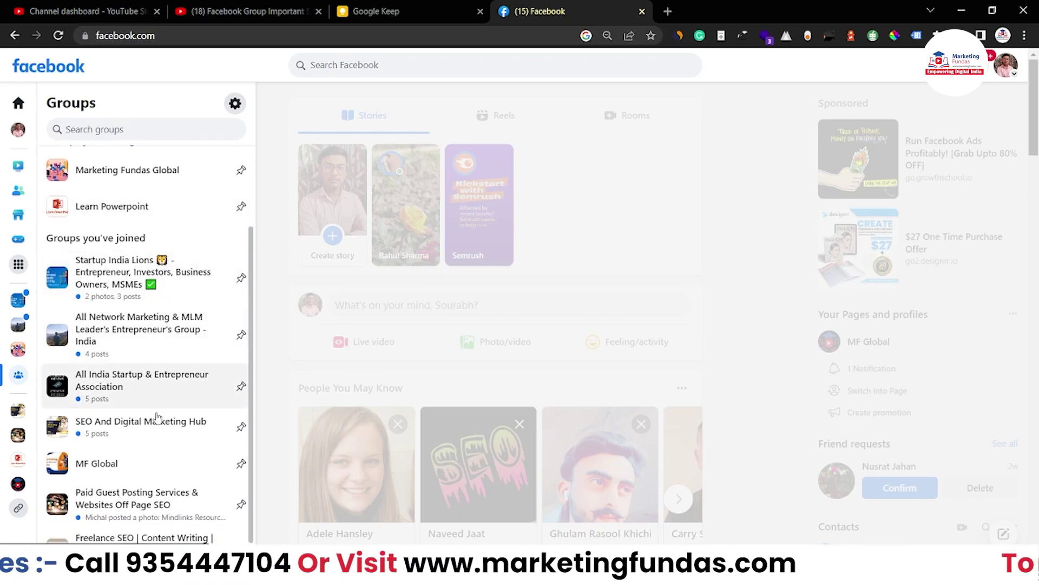
scroll(158, 470, up, 2)
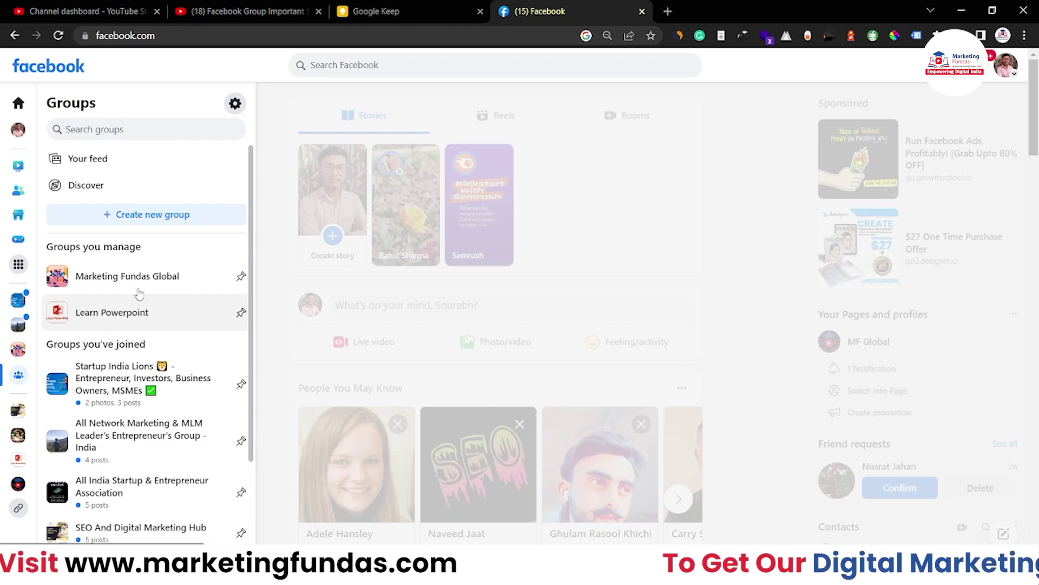
click(102, 282)
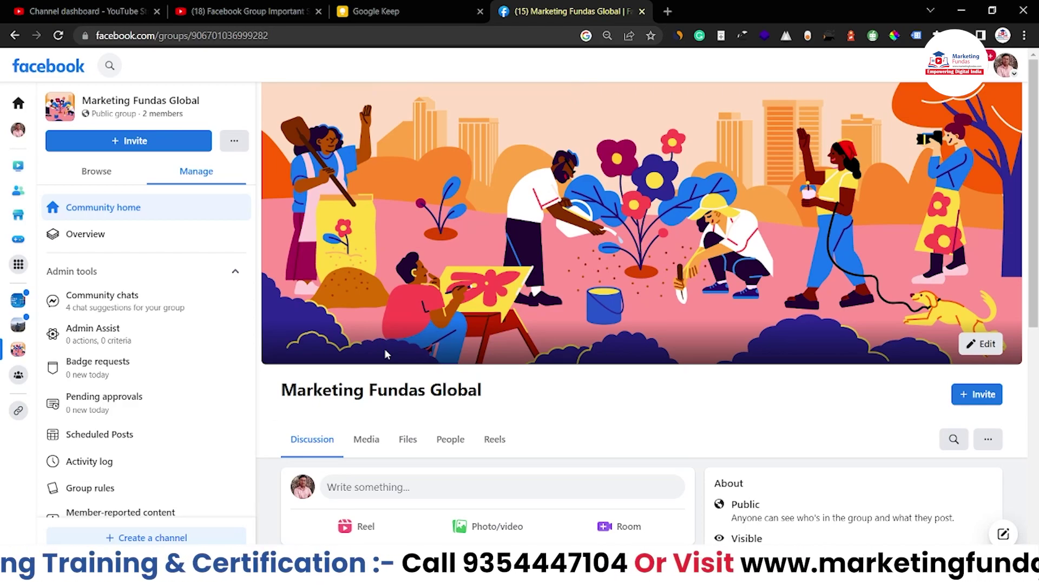
- Look over the group's home page and examine the options for changing its cover photo
scroll(384, 350, down, 2)
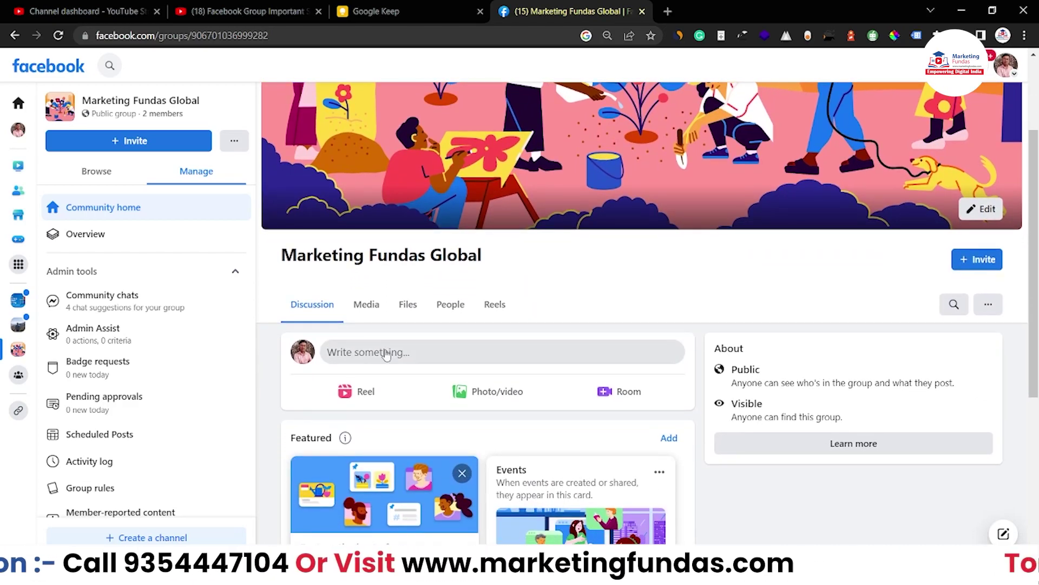
scroll(385, 352, up, 3)
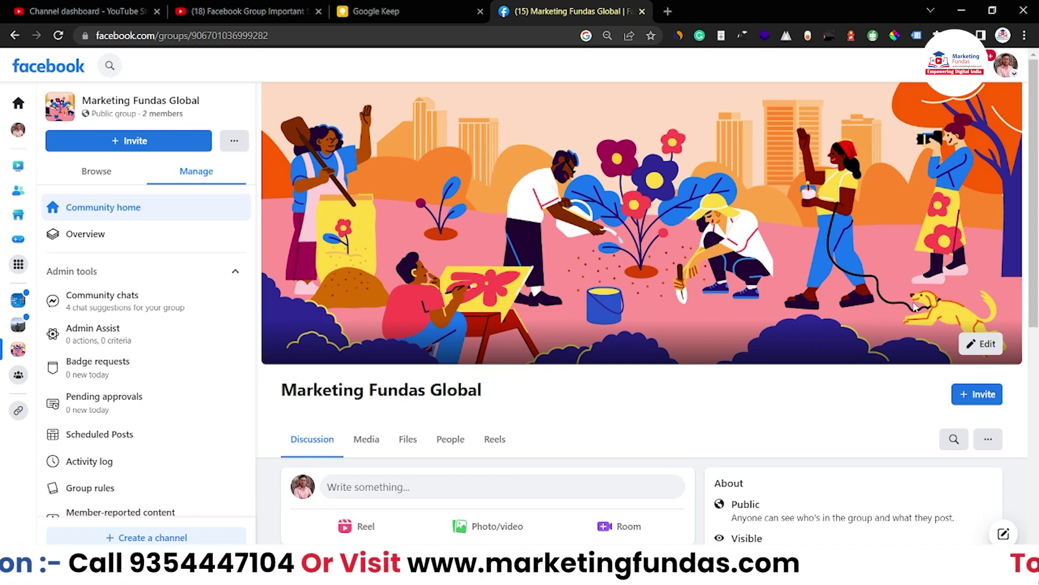
click(983, 346)
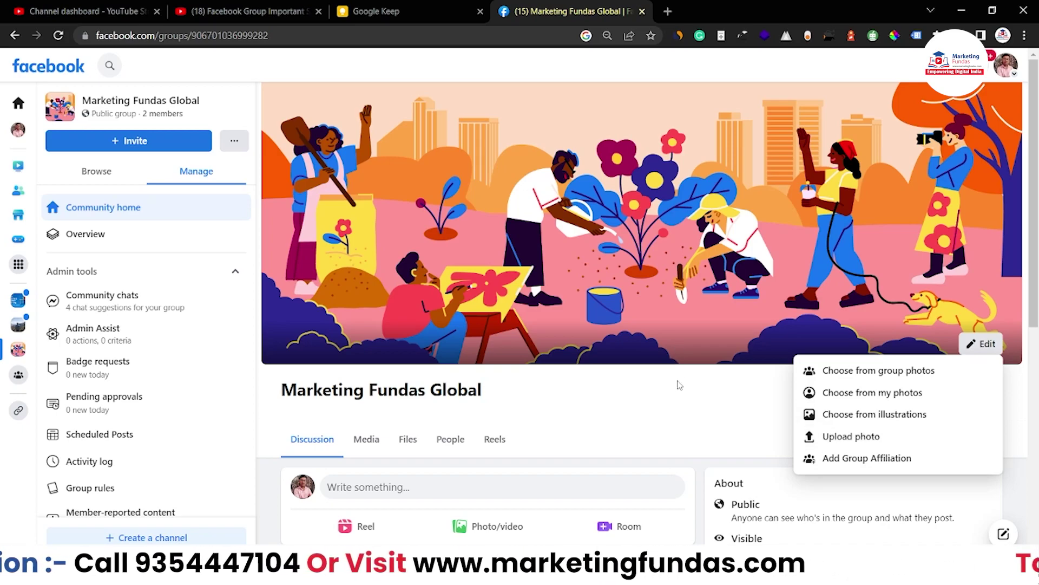
click(681, 401)
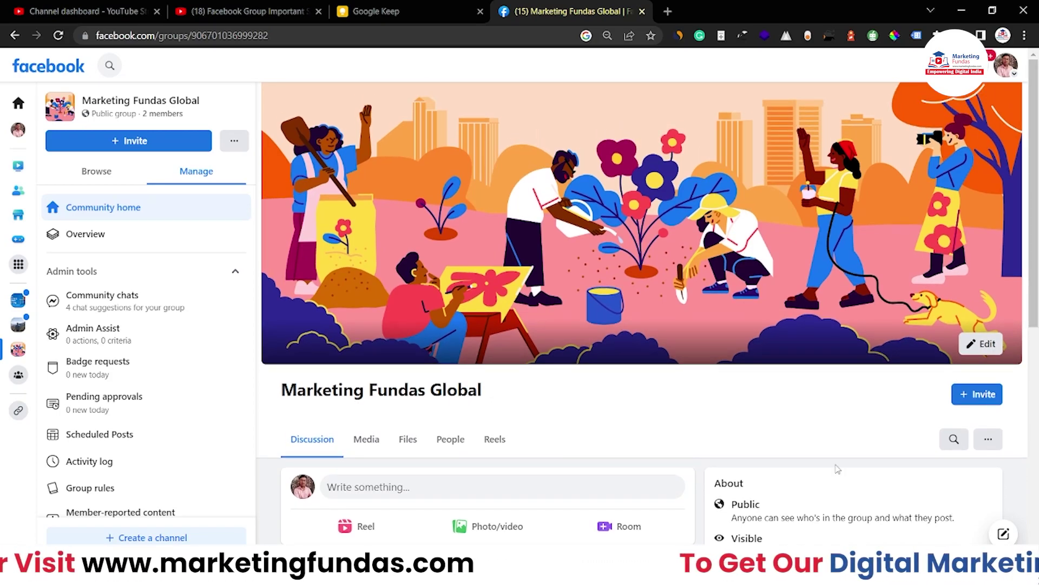
- Select the two available suggested friends for a group invitation, and exit without sending the invites
click(970, 395)
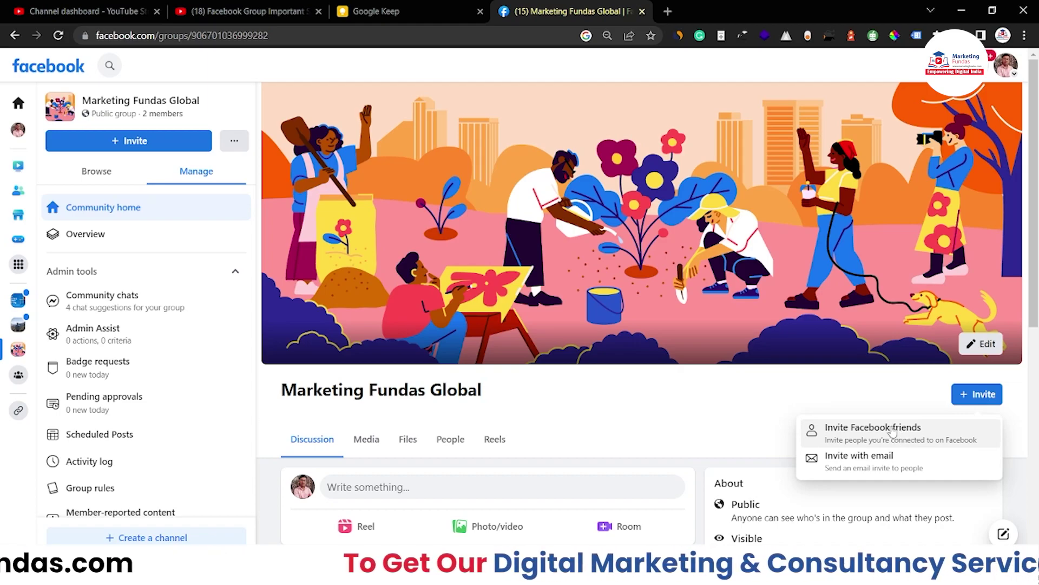
click(875, 433)
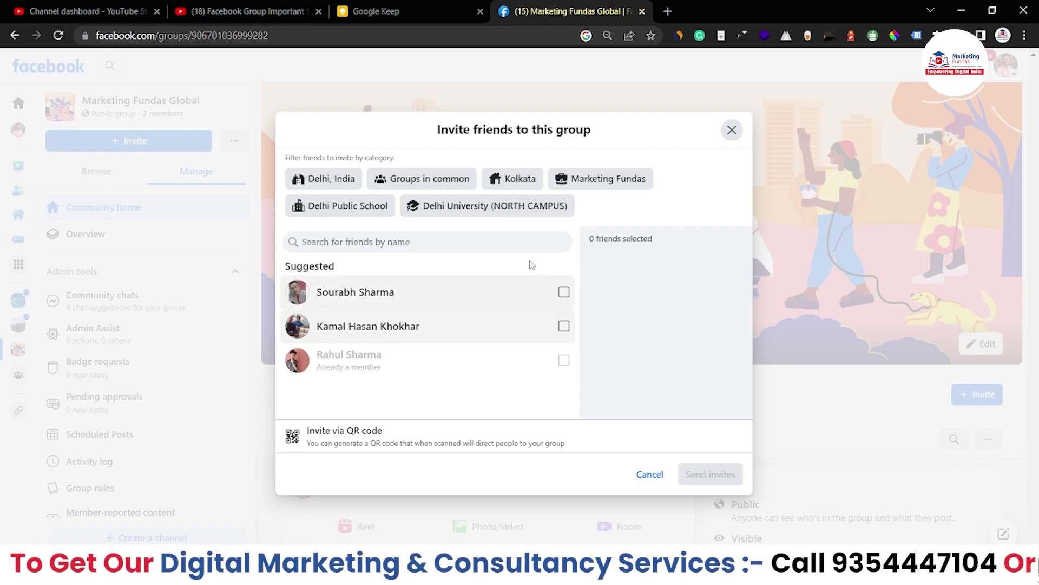
click(562, 293)
click(565, 326)
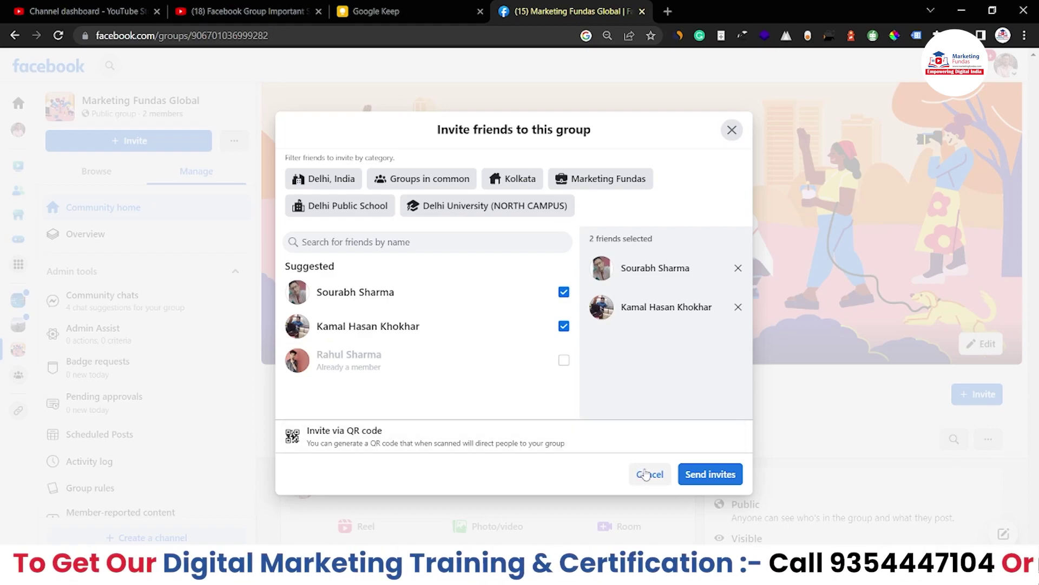
click(646, 475)
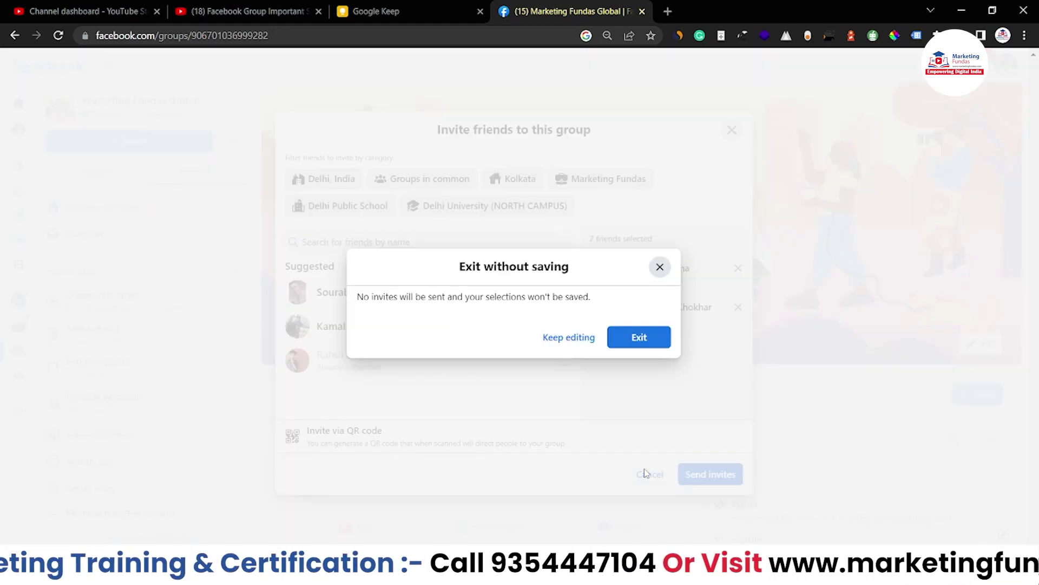
click(622, 323)
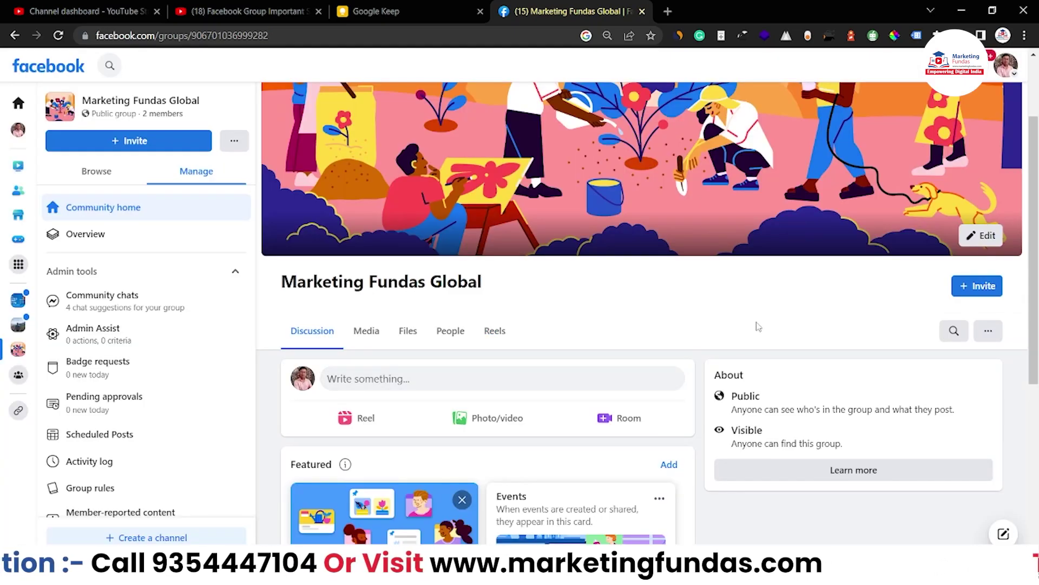
- Look through the group's home page and its list of admin tools, settings, insights and support entries
scroll(951, 316, up, 2)
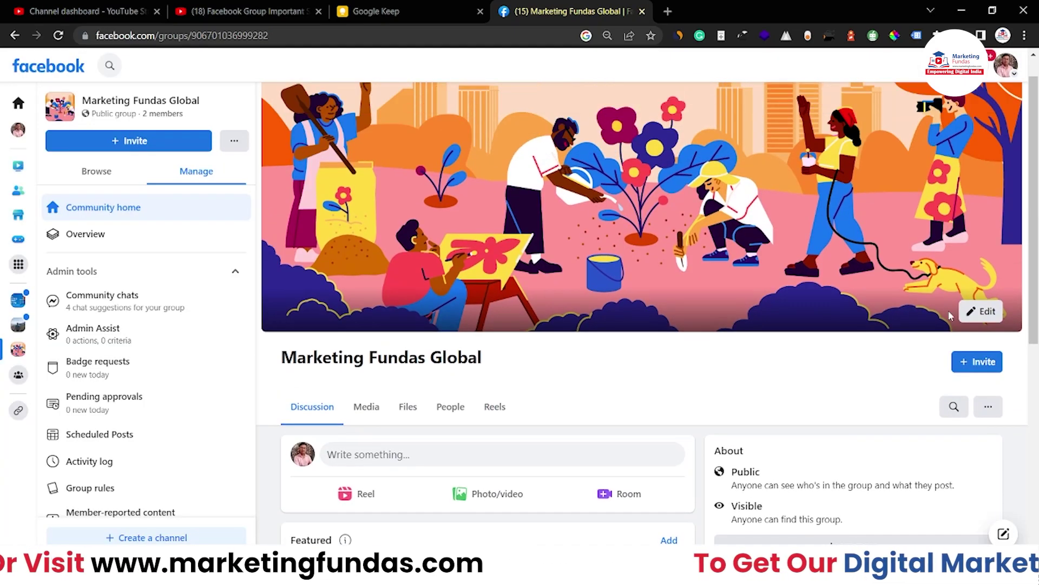
scroll(216, 461, down, 6)
scroll(216, 461, up, 6)
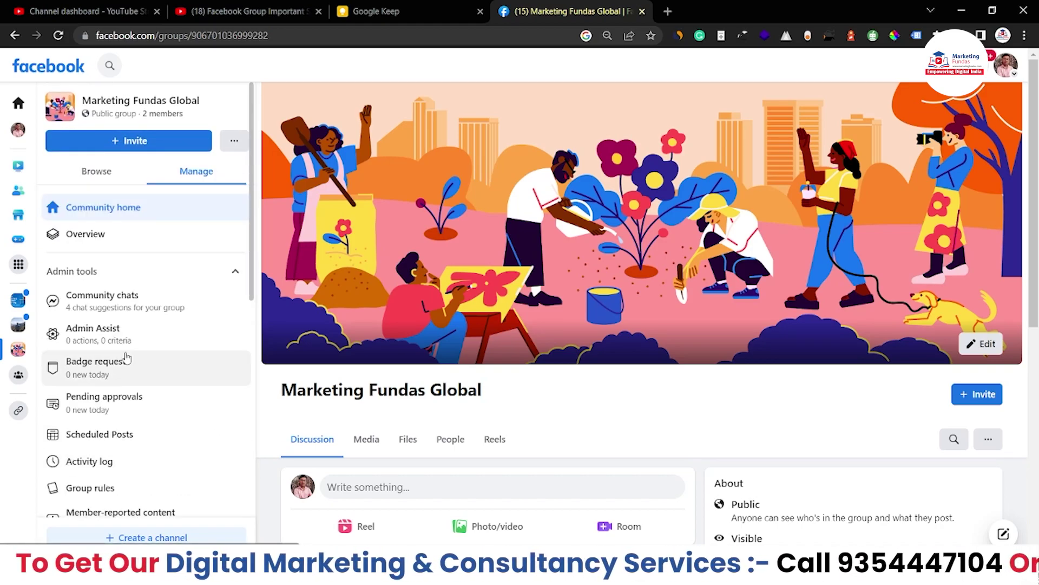
scroll(160, 466, down, 6)
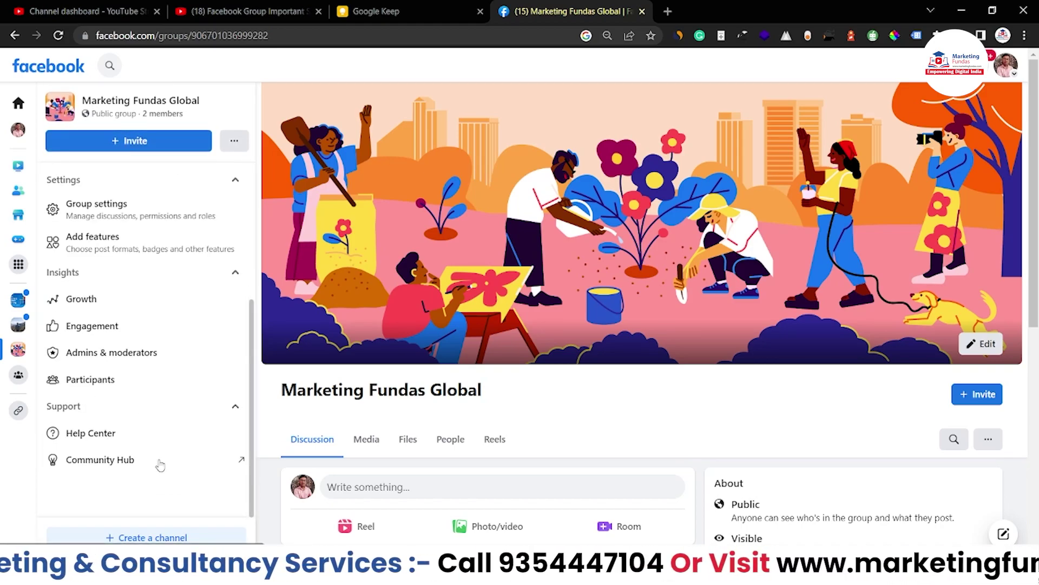
scroll(160, 465, up, 6)
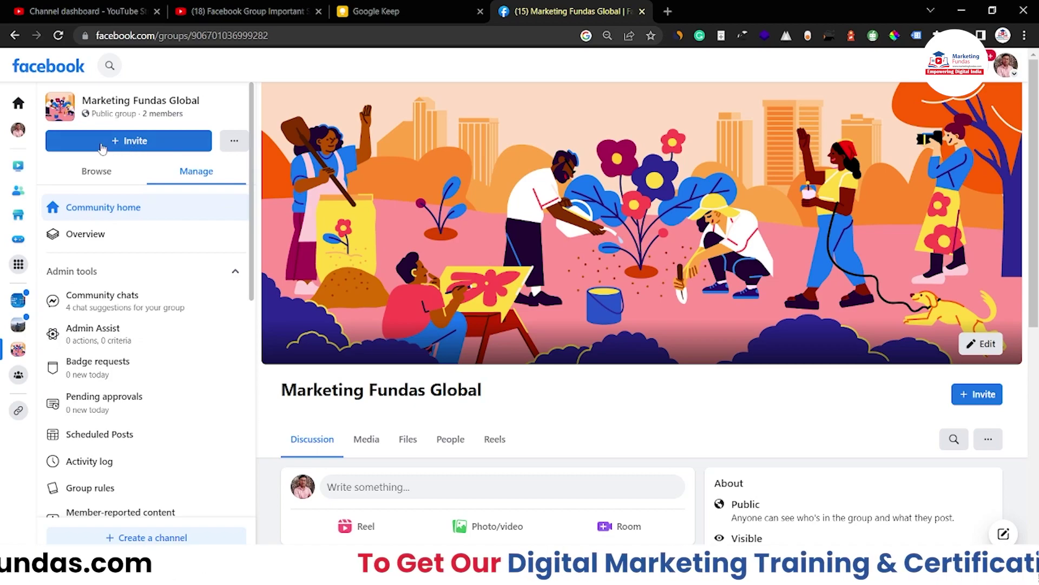
- Examine the additional group options, including the ways to share the group, and close them
click(241, 148)
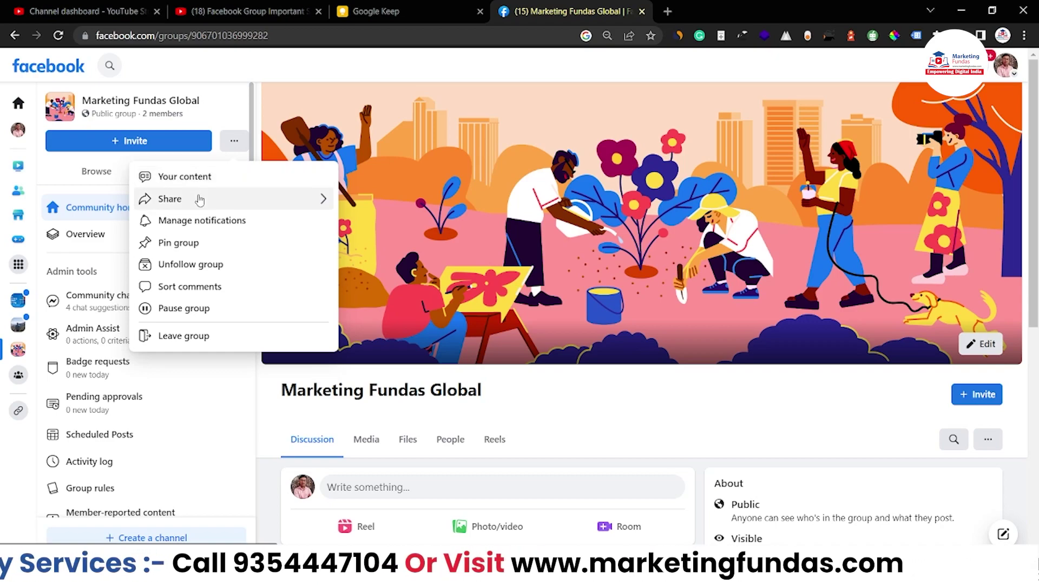
click(274, 200)
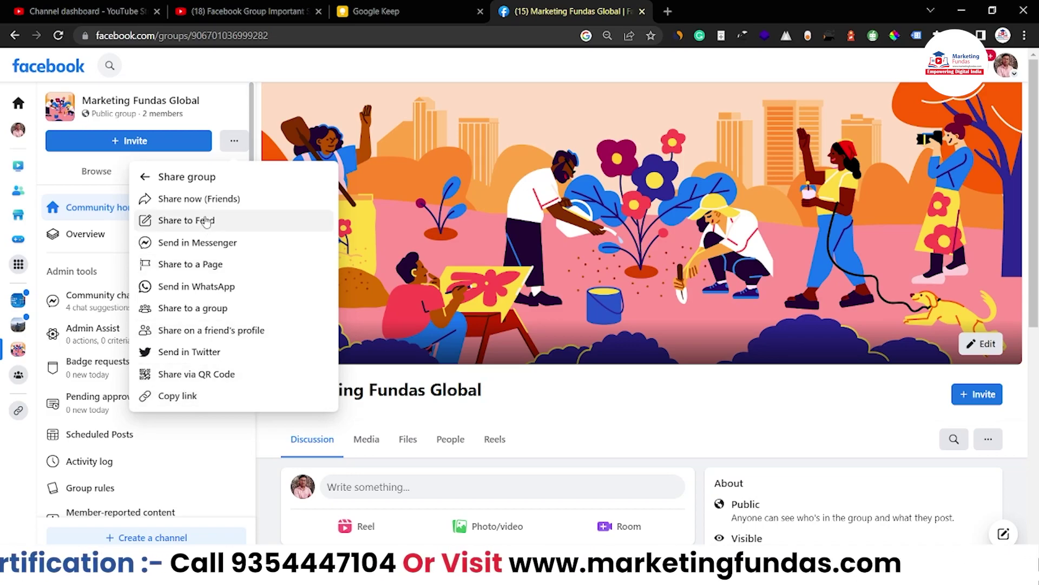
click(148, 180)
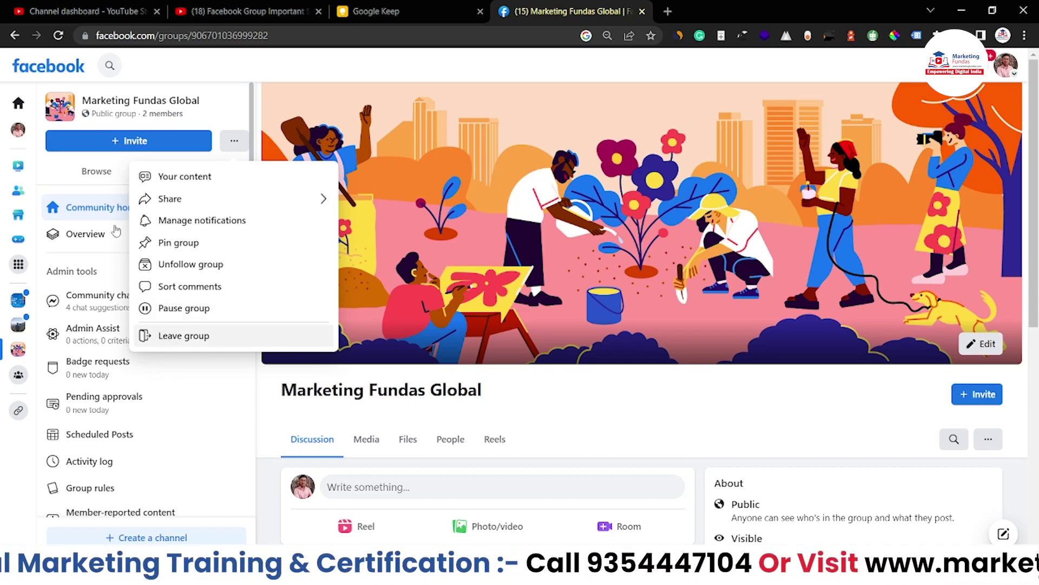
click(235, 141)
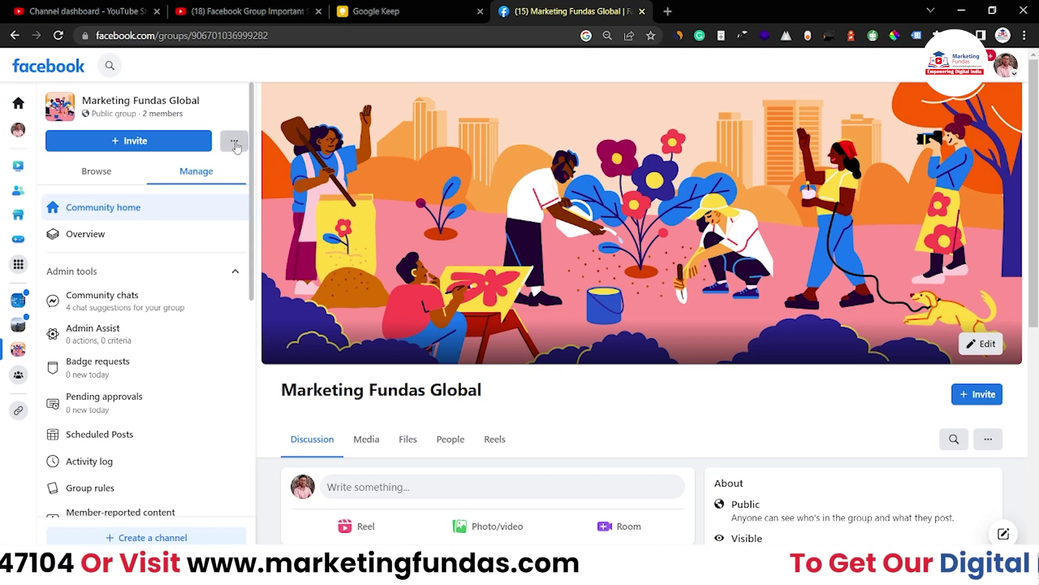
click(235, 142)
click(238, 95)
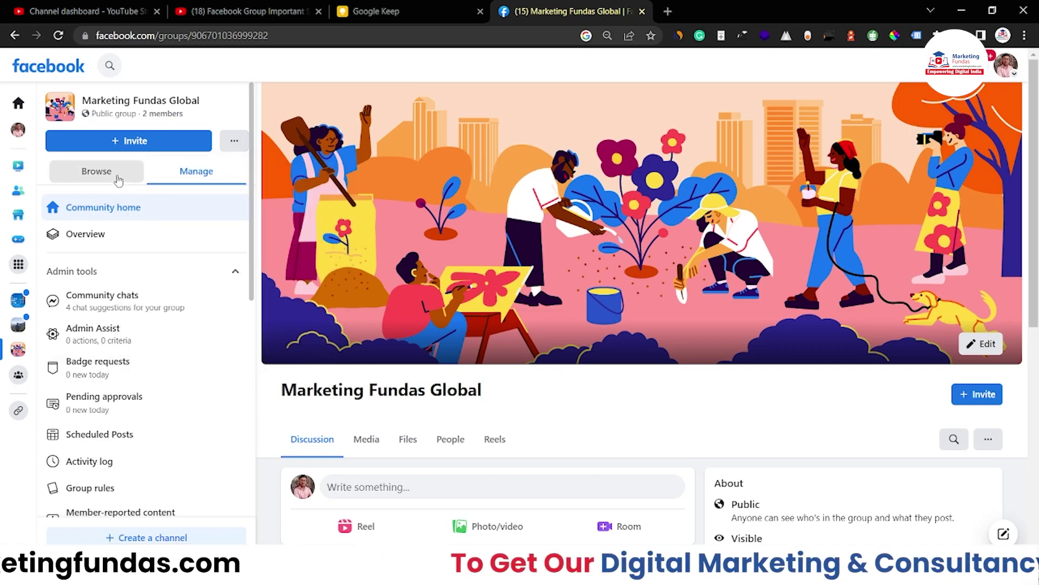
- Switch the group to its Browse view and examine the featured section and posts on Community home
click(118, 179)
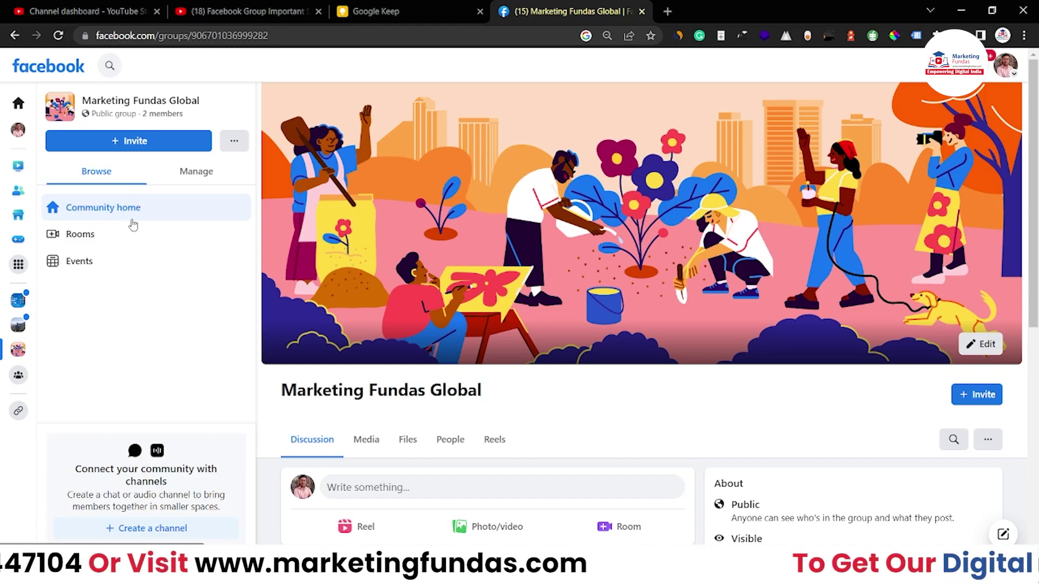
scroll(520, 418, down, 5)
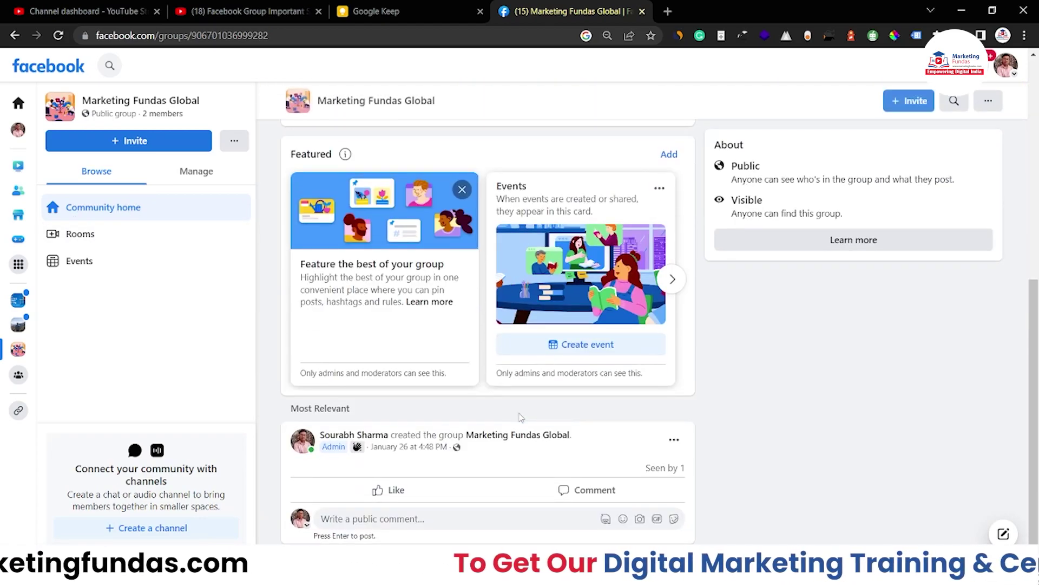
scroll(520, 417, up, 5)
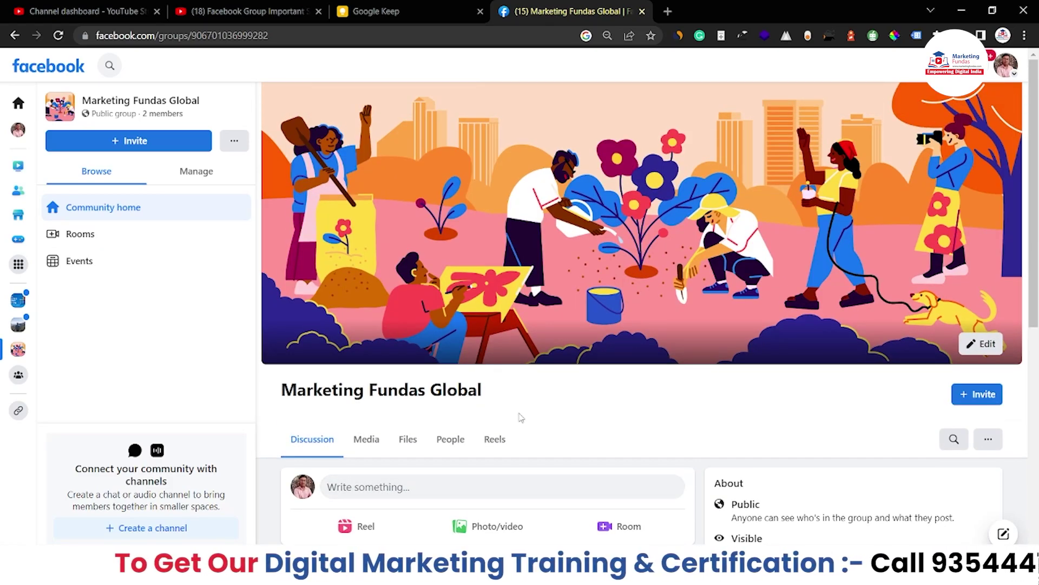
scroll(521, 417, down, 5)
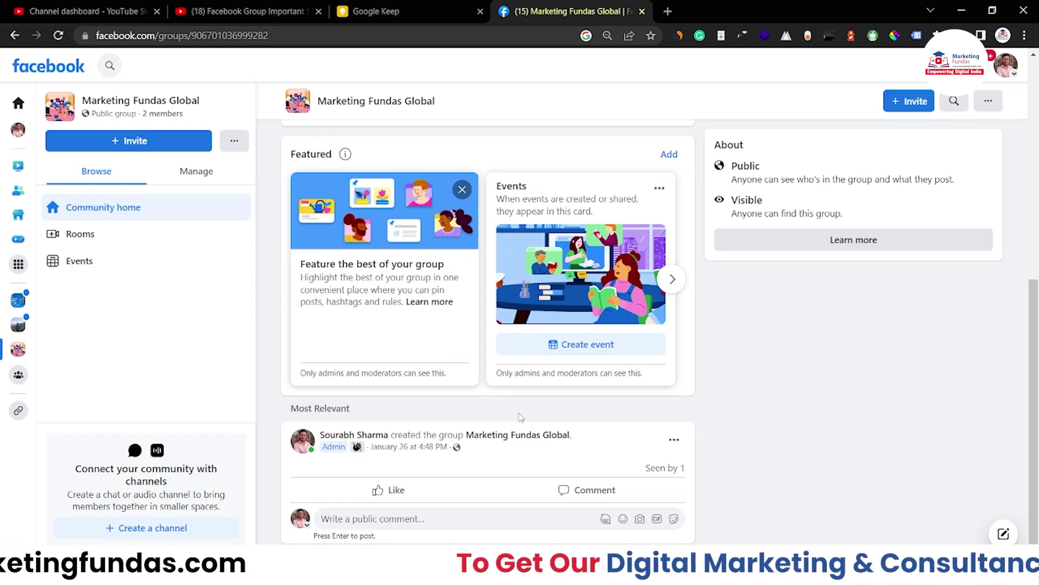
scroll(521, 417, up, 5)
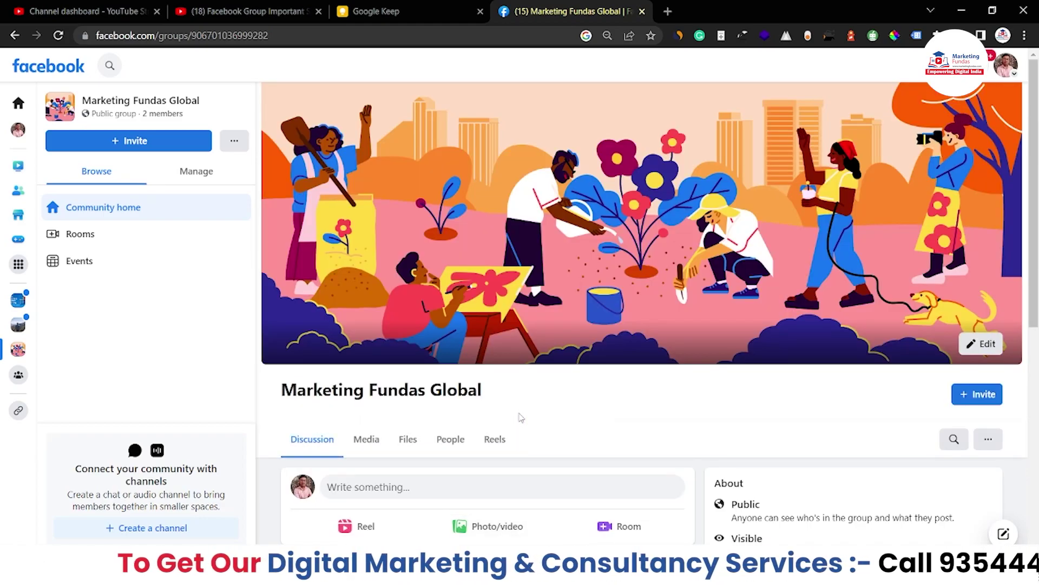
scroll(547, 375, down, 5)
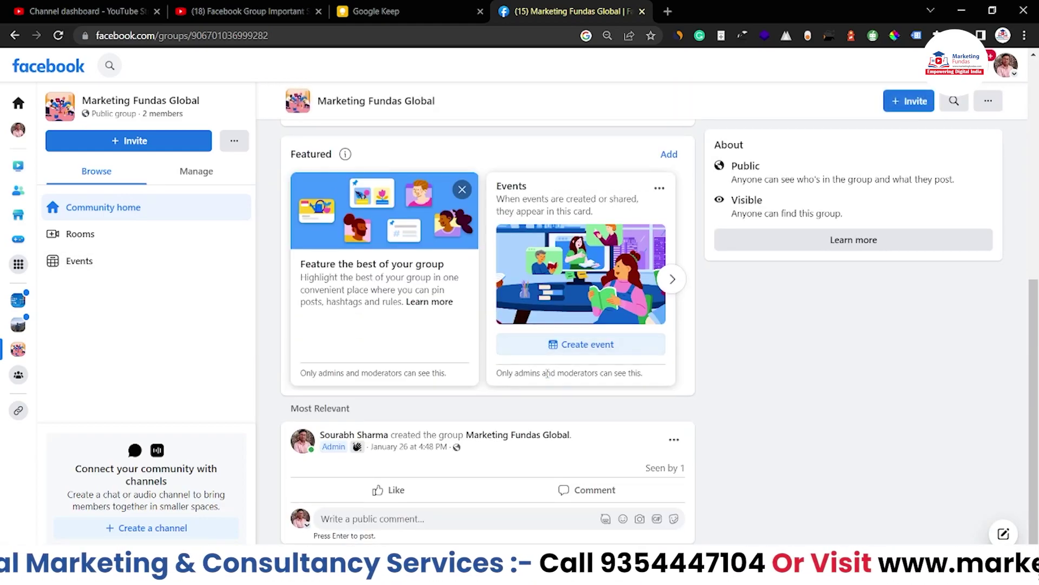
scroll(548, 377, up, 5)
scroll(547, 377, down, 5)
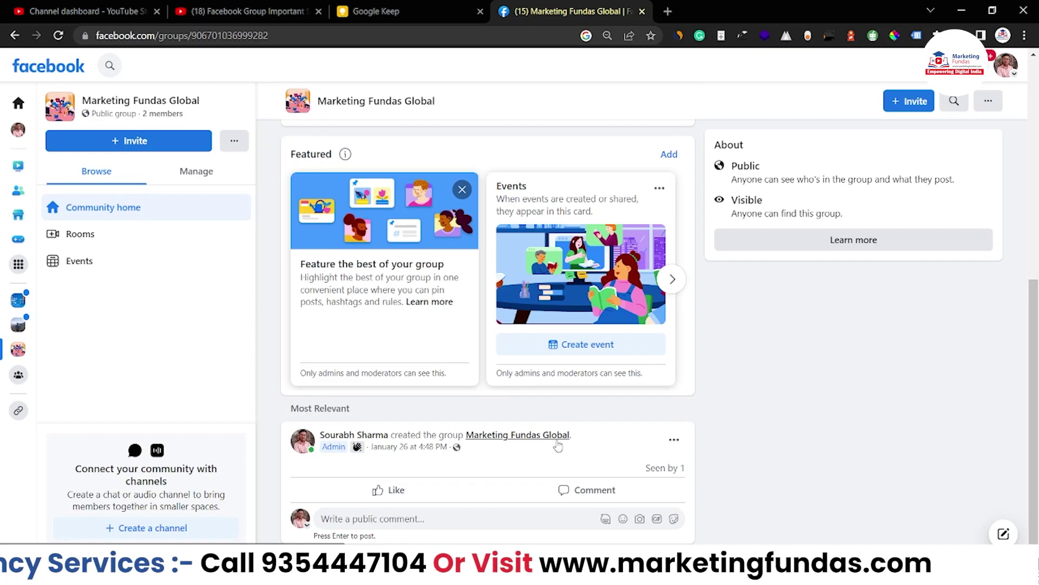
scroll(558, 445, up, 1)
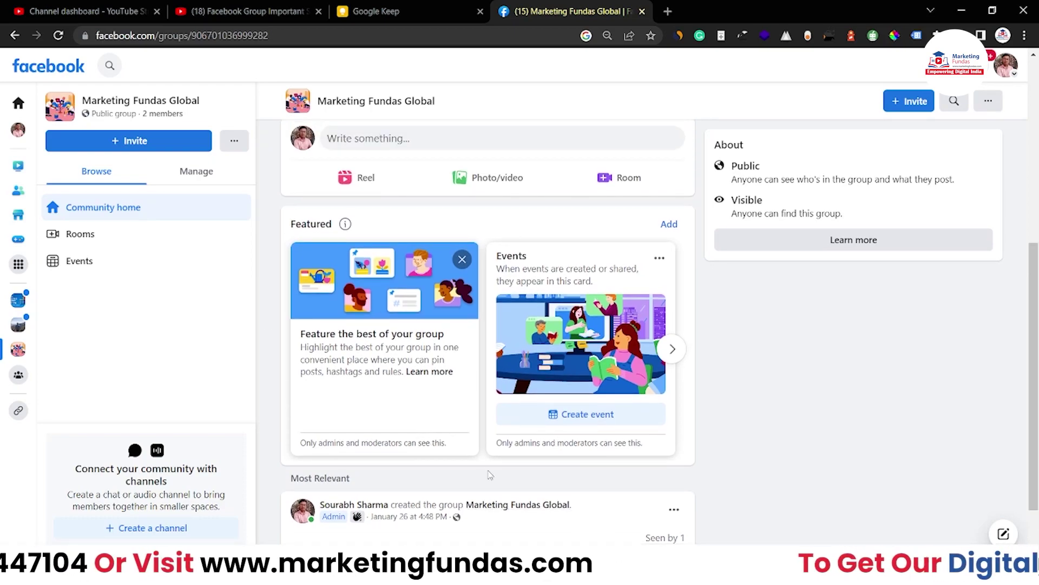
scroll(488, 474, down, 1)
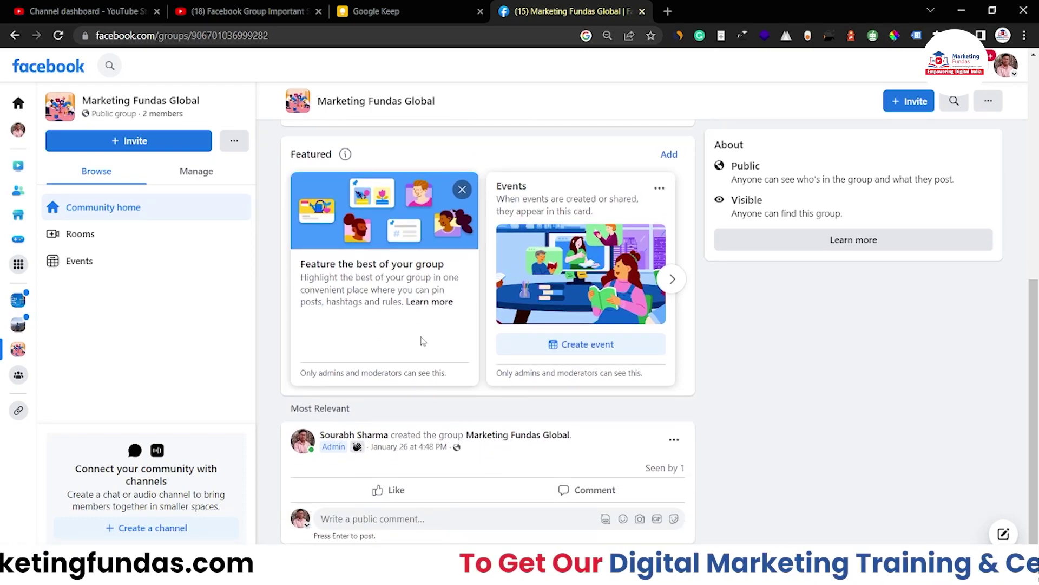
scroll(403, 297, up, 5)
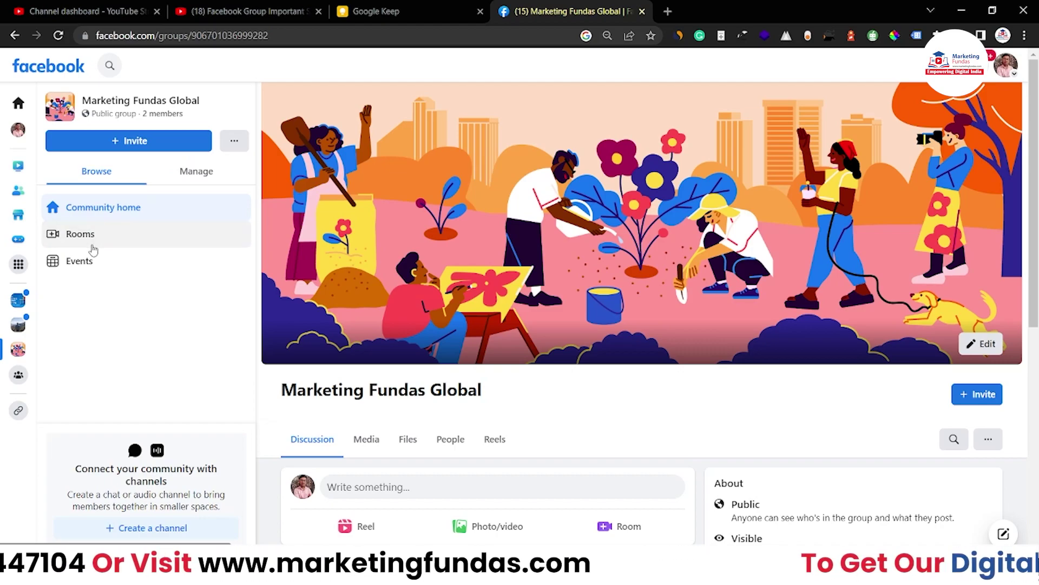
- Open the group's Rooms page and view its video chat room section
click(92, 245)
scroll(501, 351, down, 3)
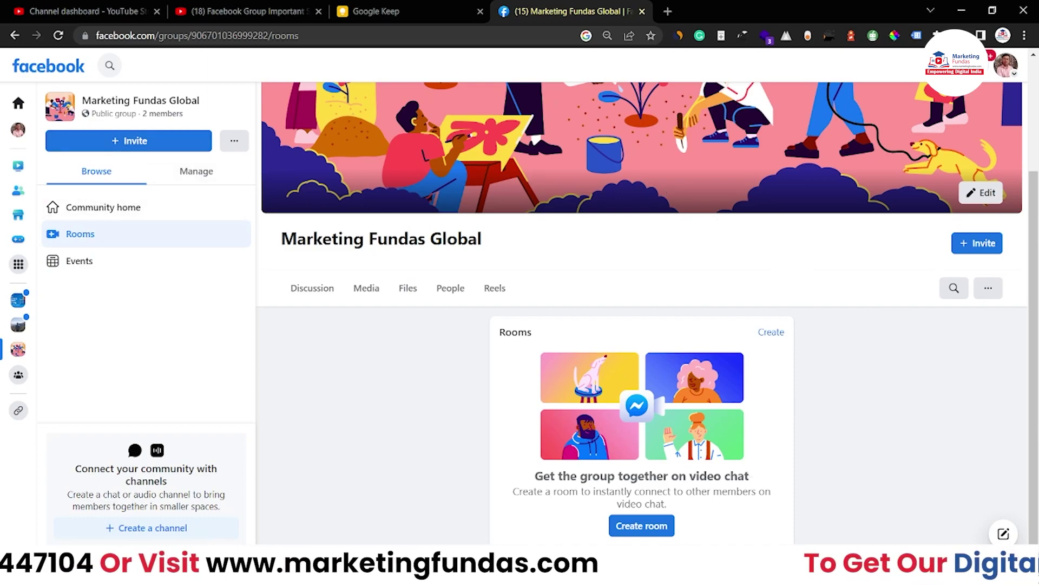
- Examine the name, start time and joining options for creating a group video chat room, and close them without creating one
click(654, 535)
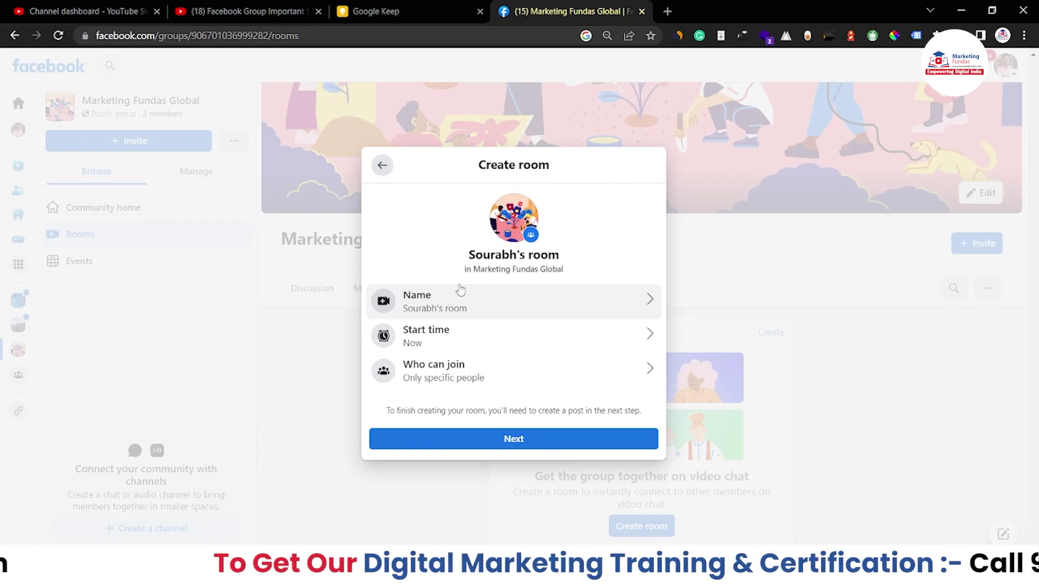
click(382, 164)
click(645, 188)
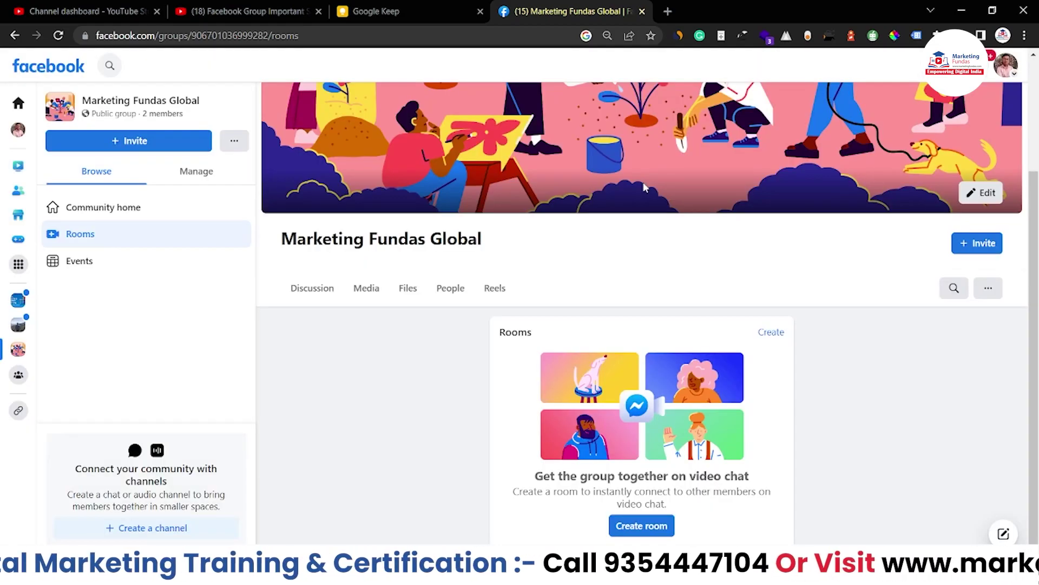
- View the group's Events page, browse the public events through Find events and Discover Events, and return to the group
click(59, 274)
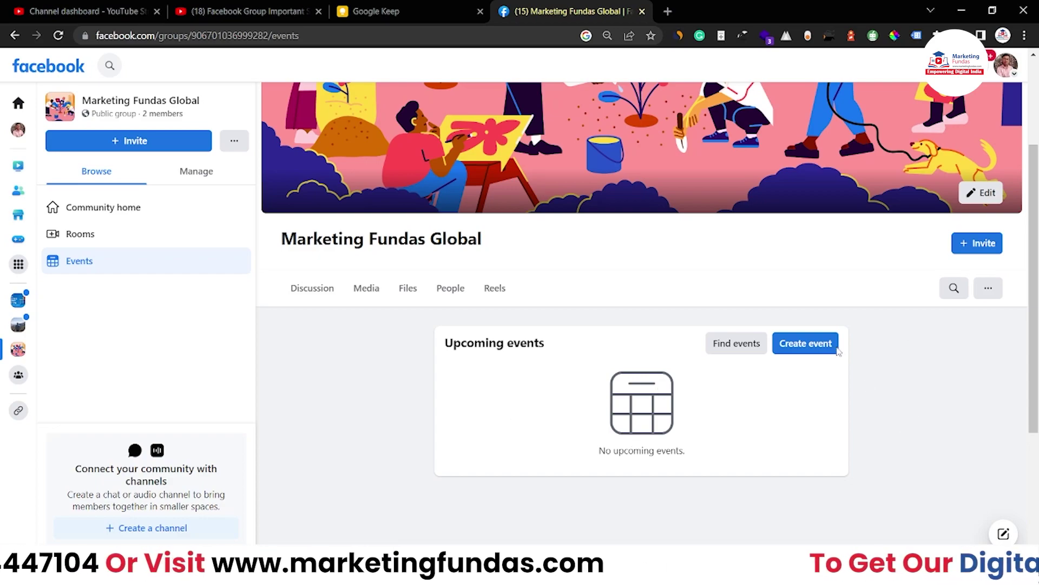
click(718, 343)
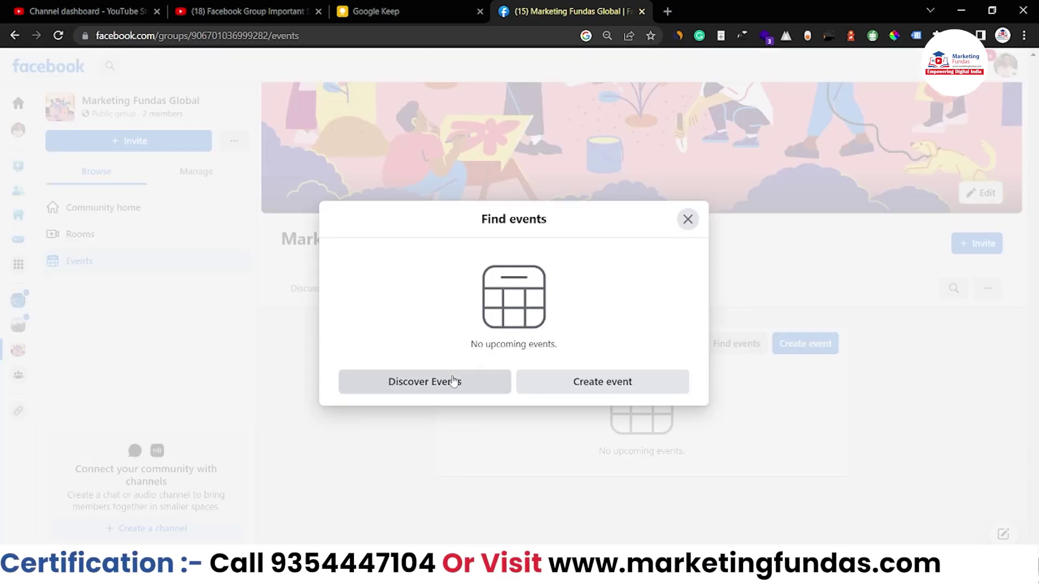
click(453, 382)
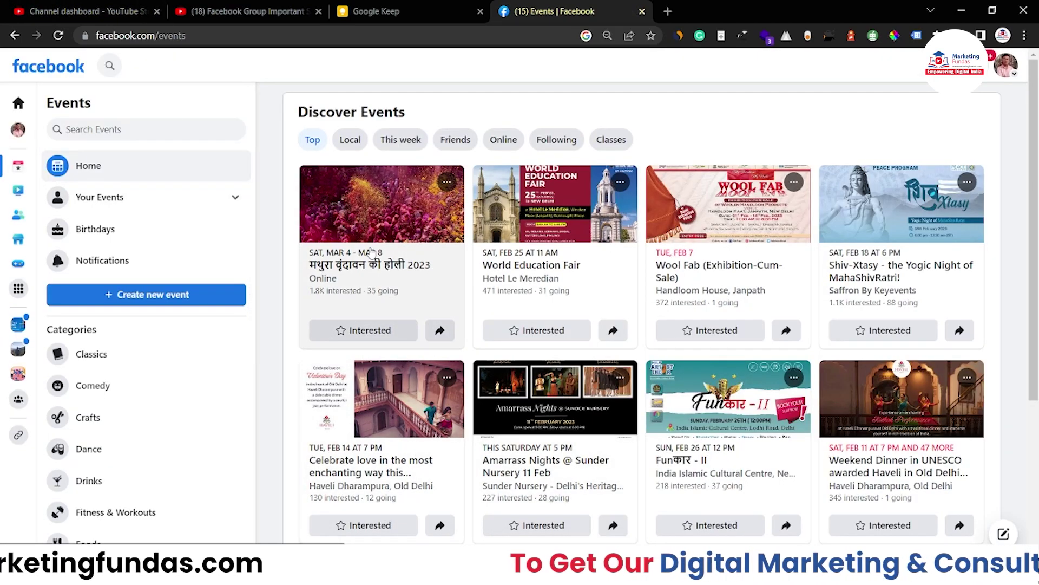
click(14, 35)
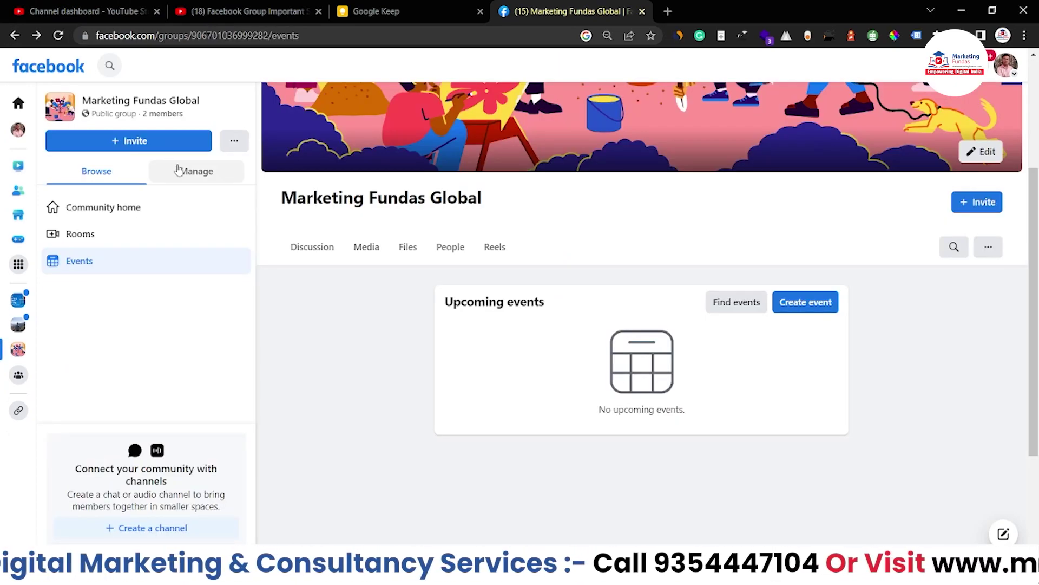
- Switch the group to its Manage view, look through the admin options, and open the Overview page
click(179, 170)
scroll(162, 432, down, 5)
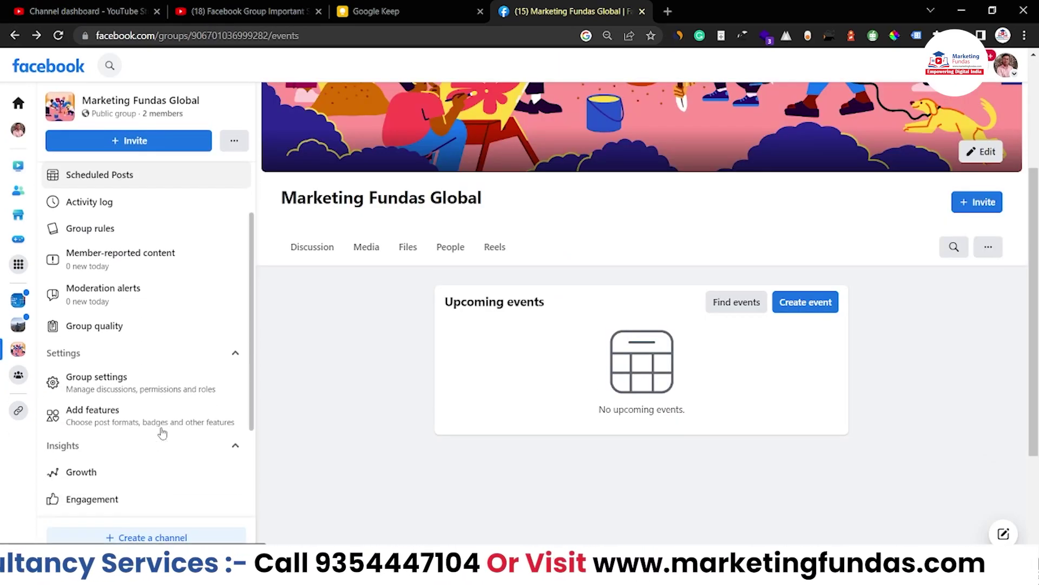
scroll(162, 431, down, 3)
scroll(162, 432, up, 8)
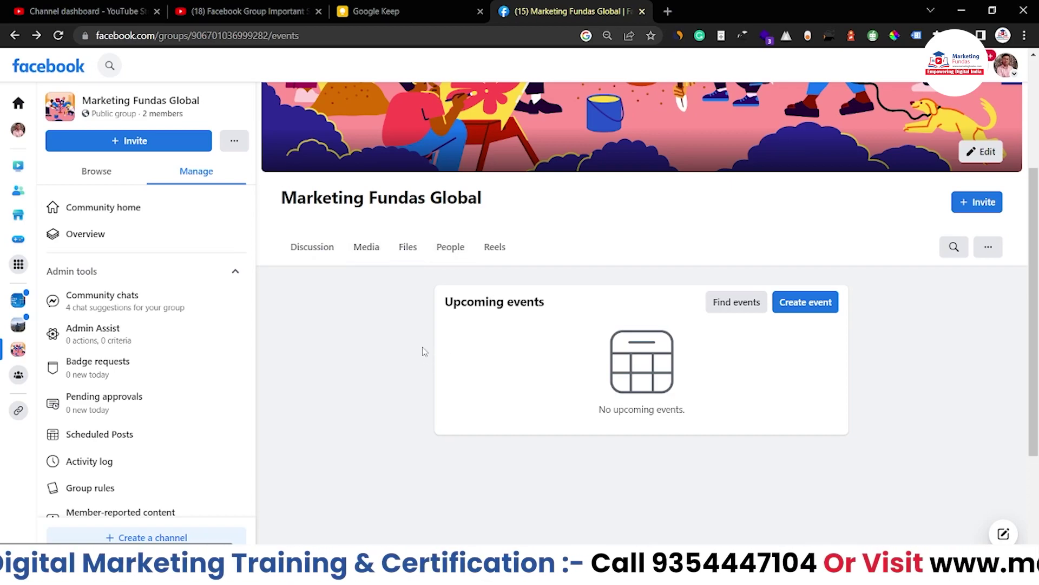
click(101, 242)
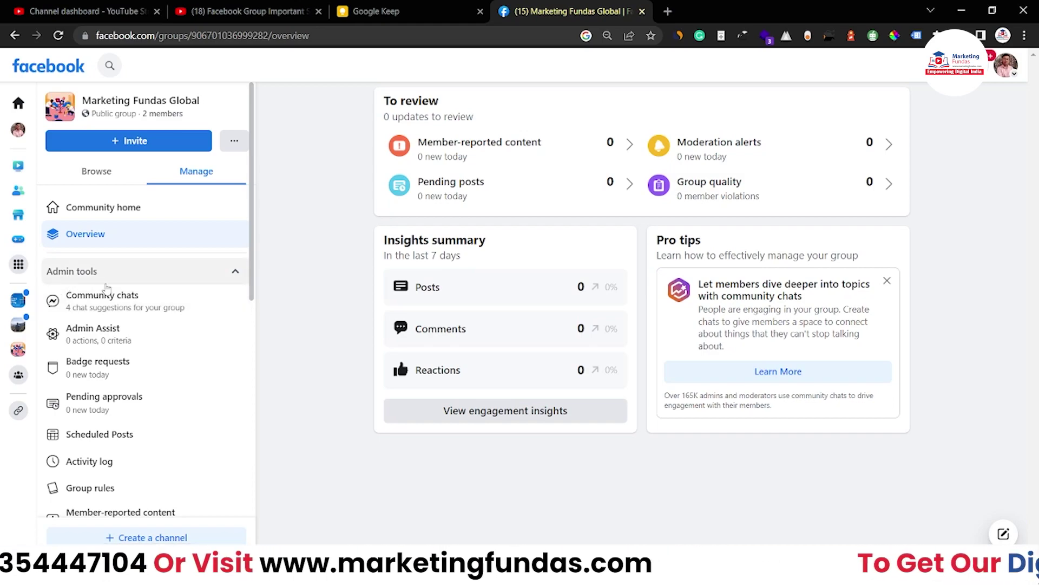
- Open the group's Community chats admin tool
click(186, 307)
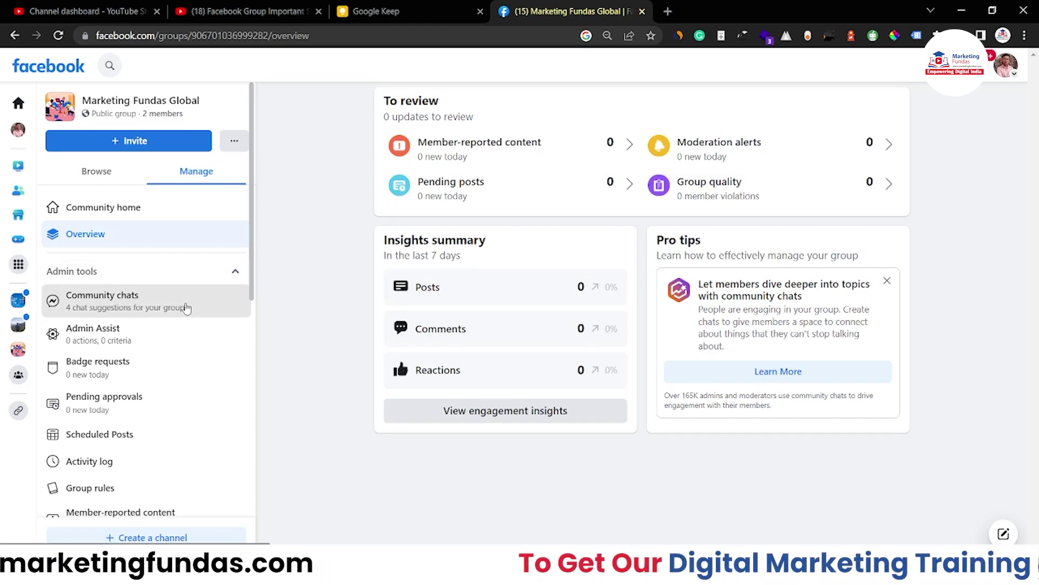